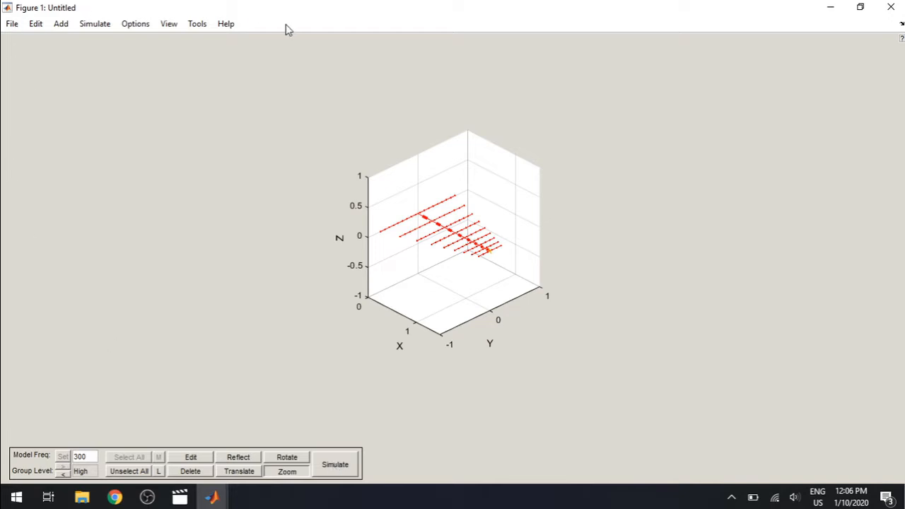
left_click(11, 27)
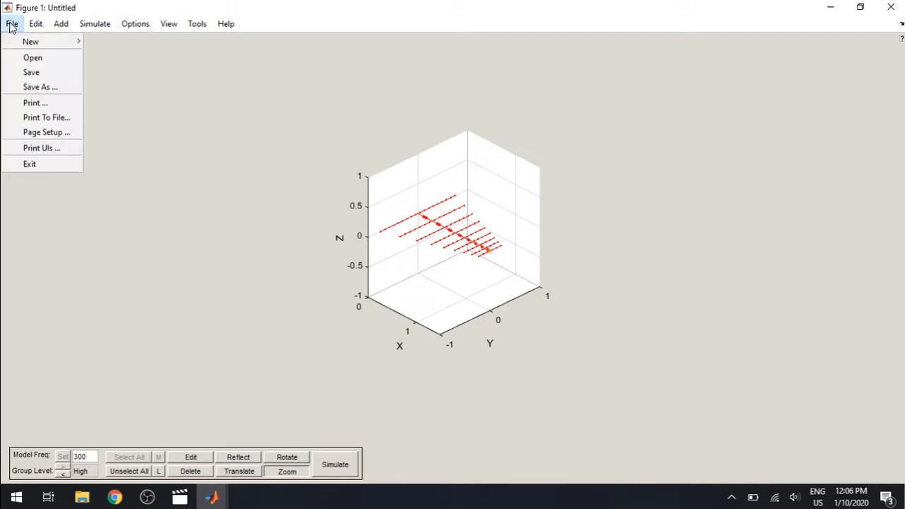
left_click(170, 24)
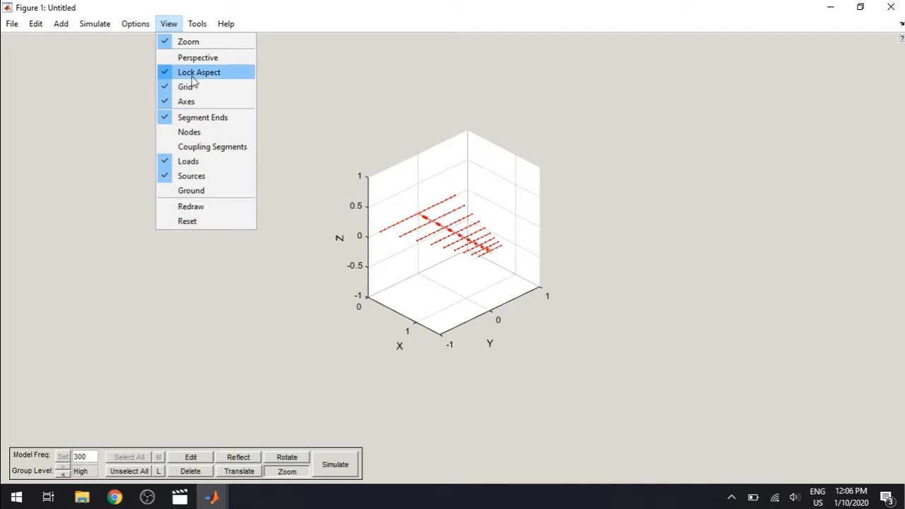
left_click(168, 23)
Step: Browse the assembly code files in the LPDA antennas folder and close the file selection without opening any
left_click(39, 26)
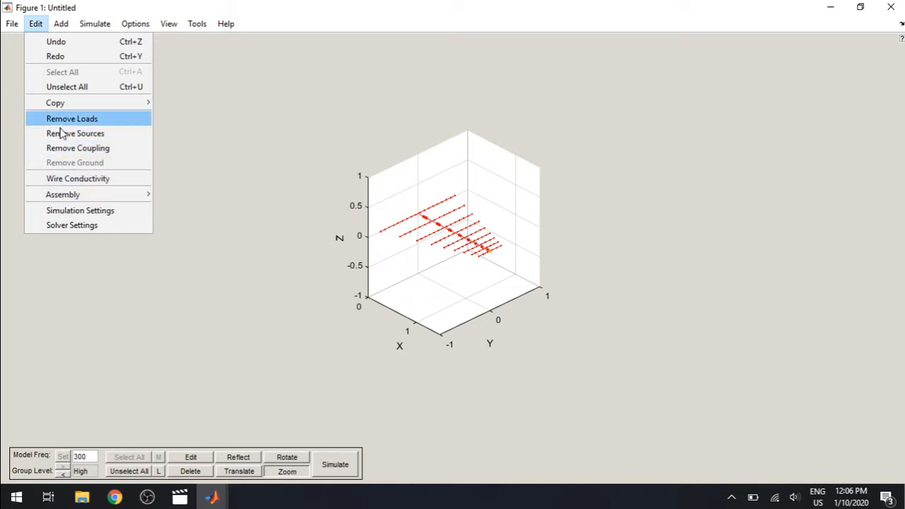
mouse_move(48, 200)
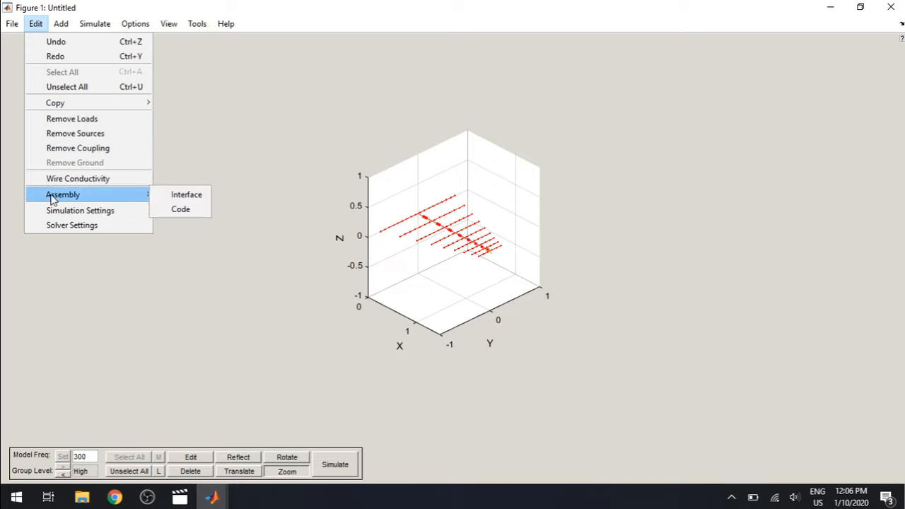
left_click(180, 210)
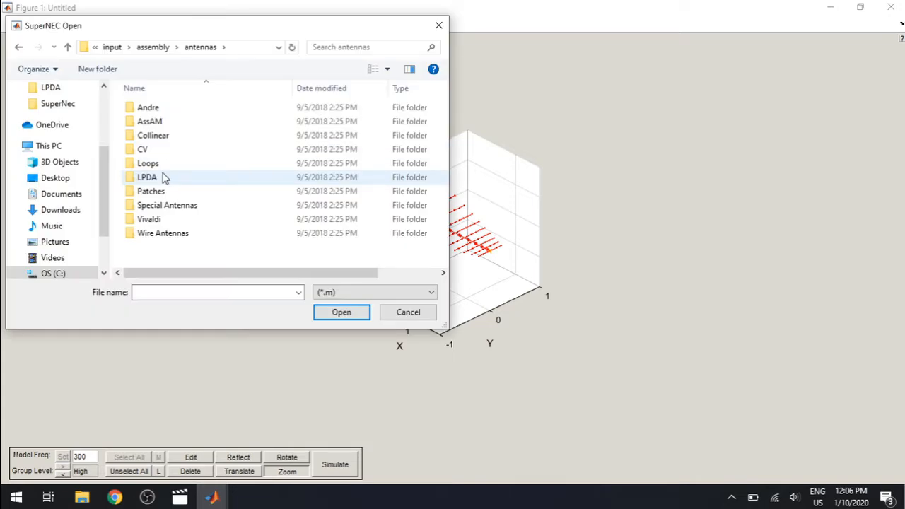
double_click(162, 178)
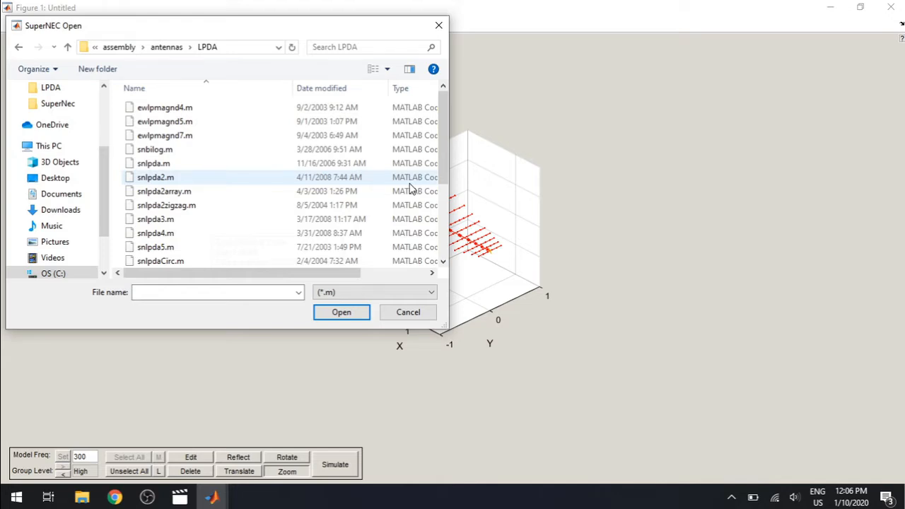
scroll(445, 258, "down", 3)
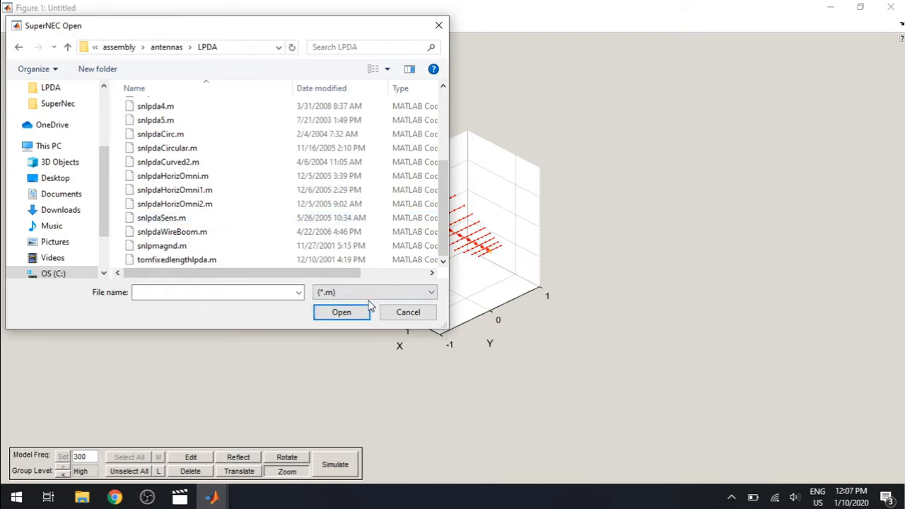
left_click(421, 311)
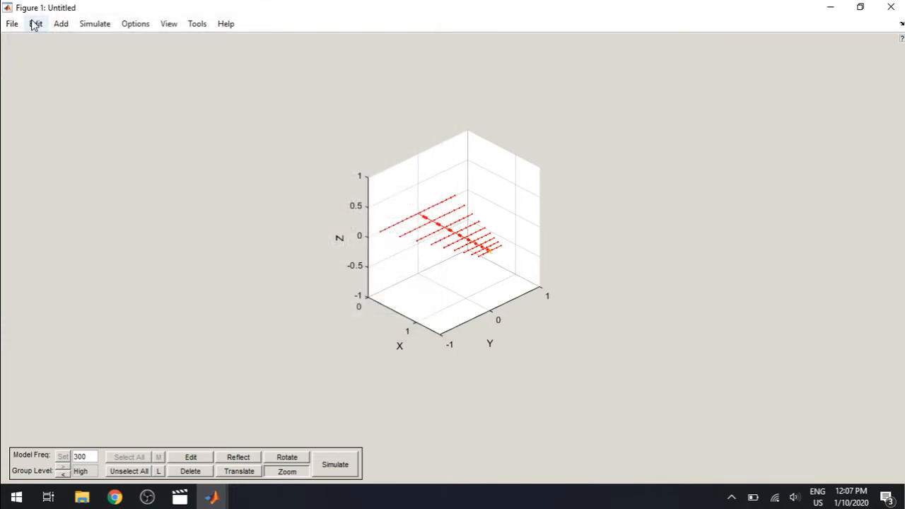
Step: Review the simulation settings, including the radiation pattern, output, near field plot and external excitation entries, and accept them
left_click(34, 24)
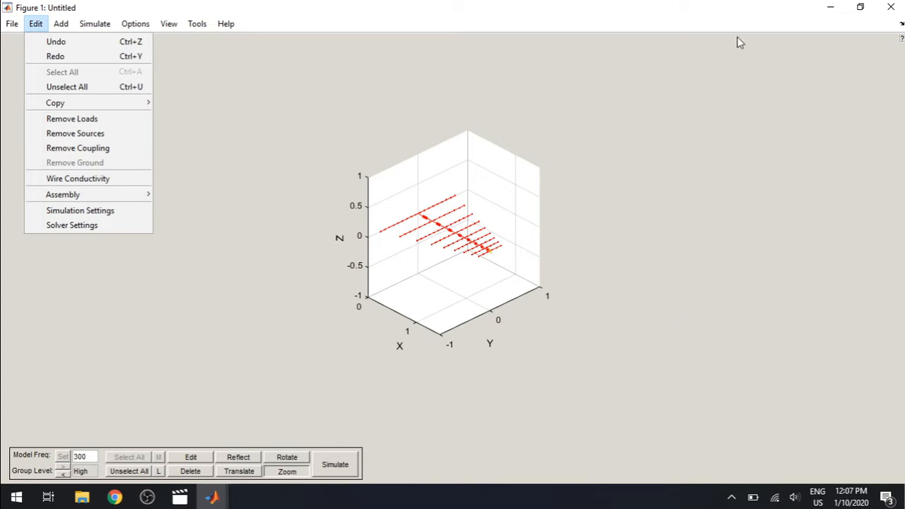
left_click(107, 214)
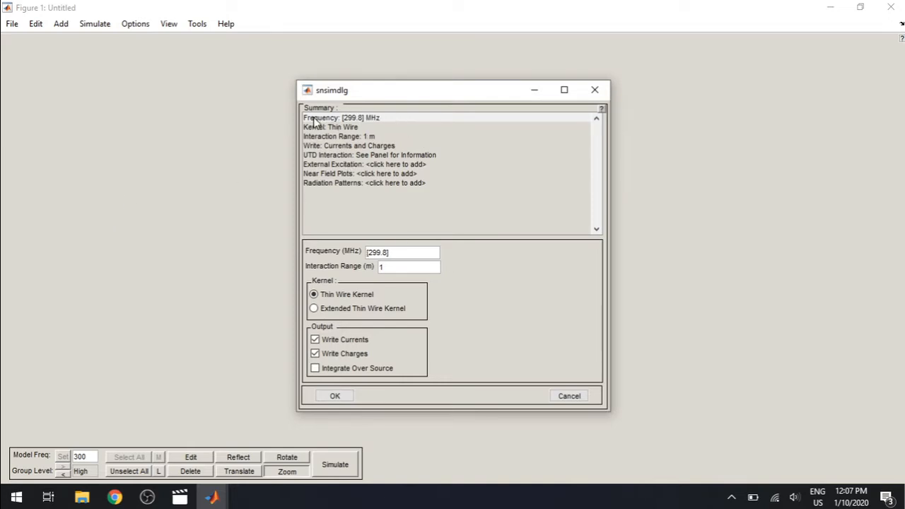
left_click(353, 183)
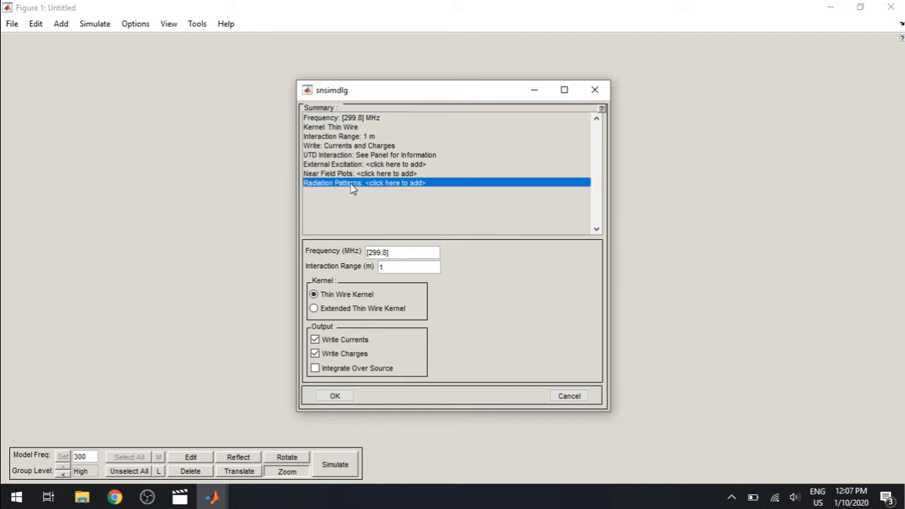
left_click(338, 147)
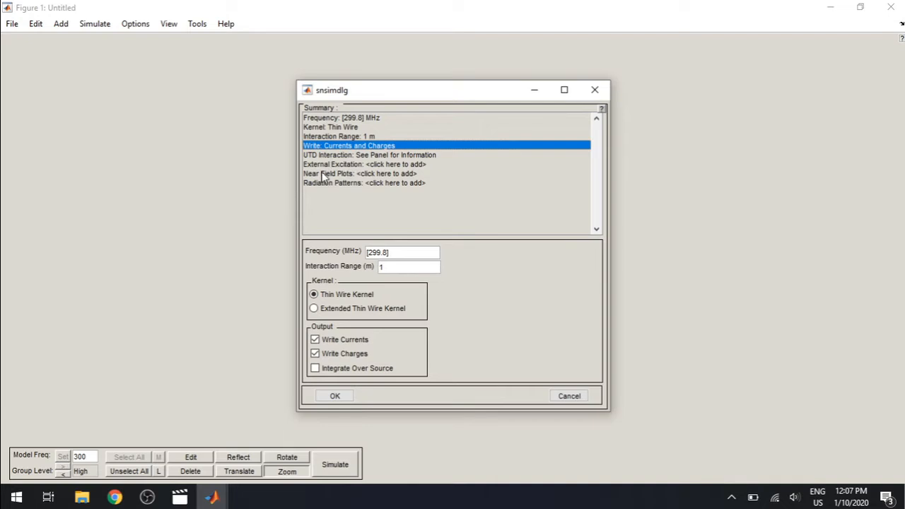
left_click(321, 174)
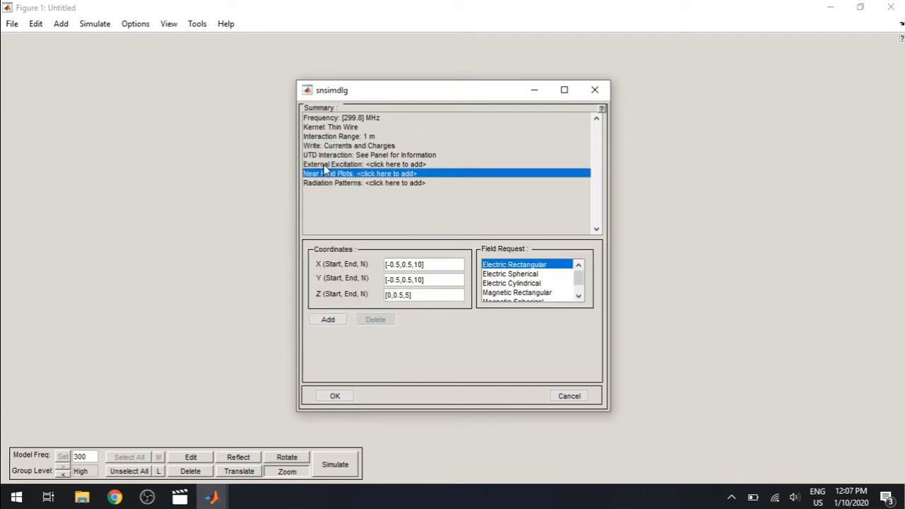
left_click(323, 164)
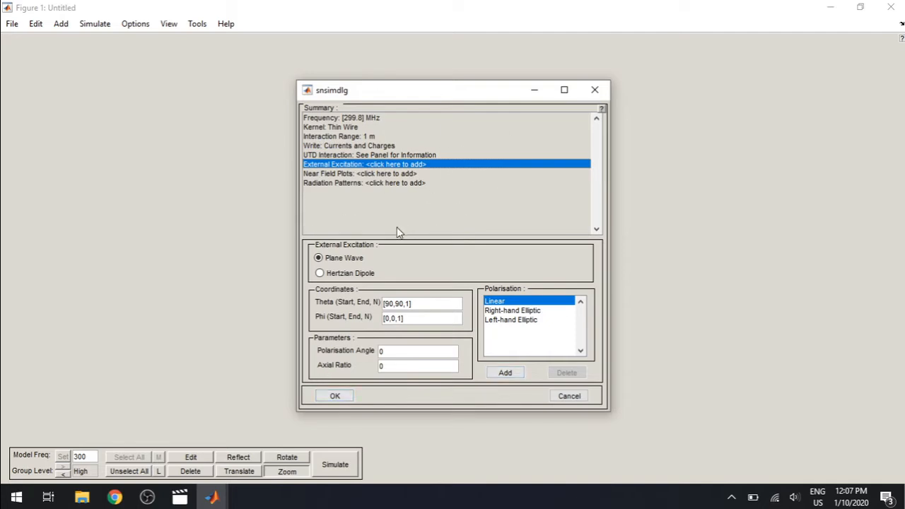
left_click(345, 398)
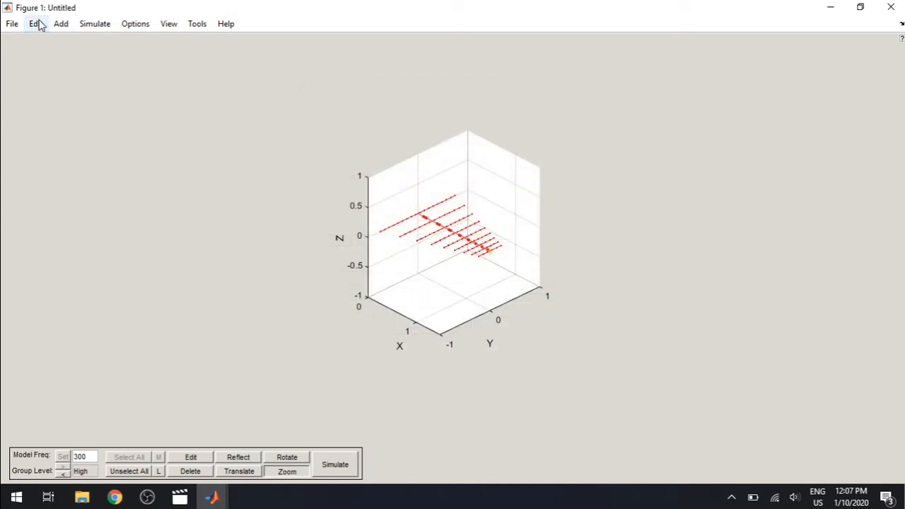
left_click(60, 26)
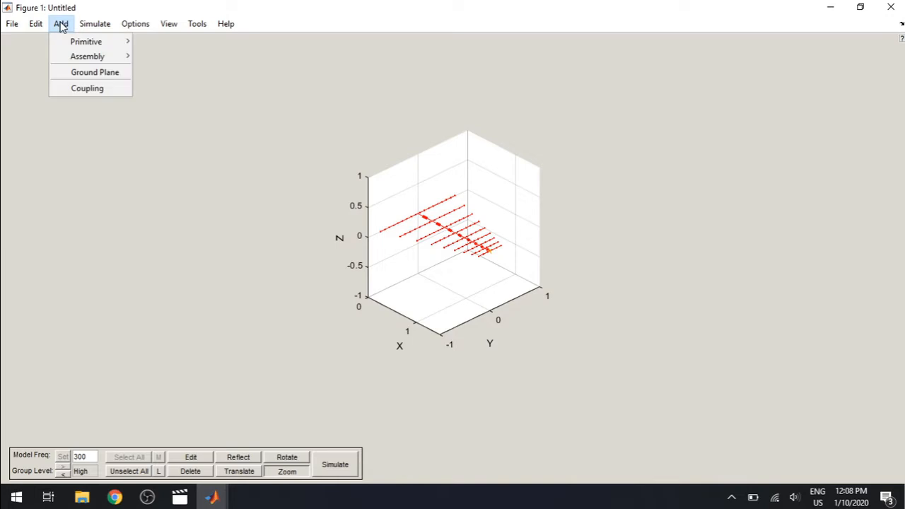
mouse_move(83, 63)
mouse_move(164, 58)
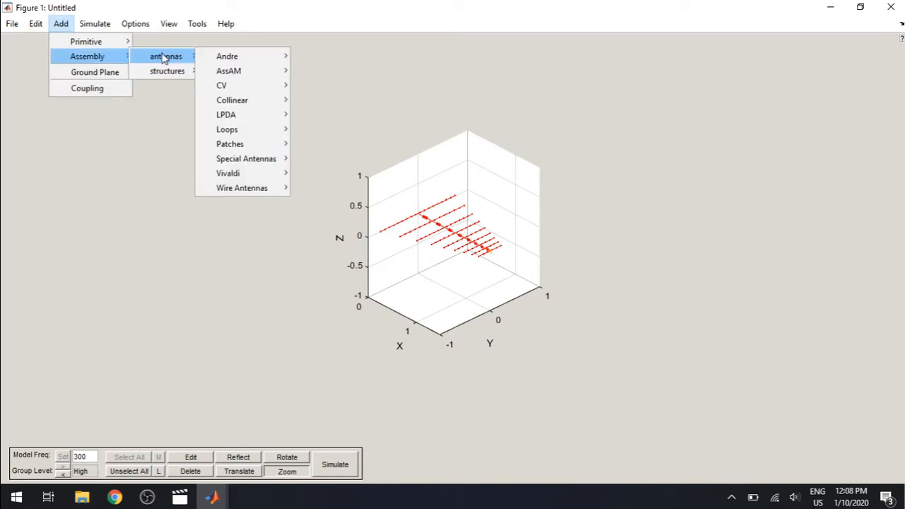
mouse_move(240, 119)
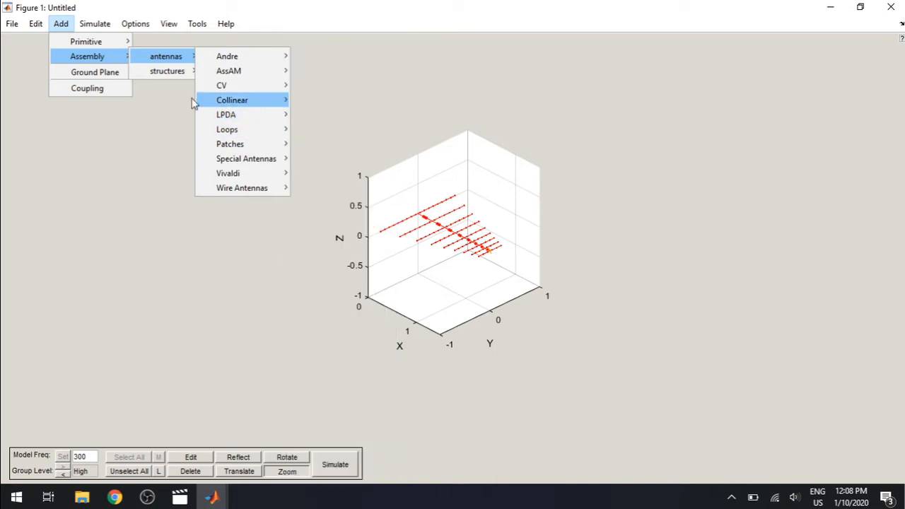
mouse_move(177, 75)
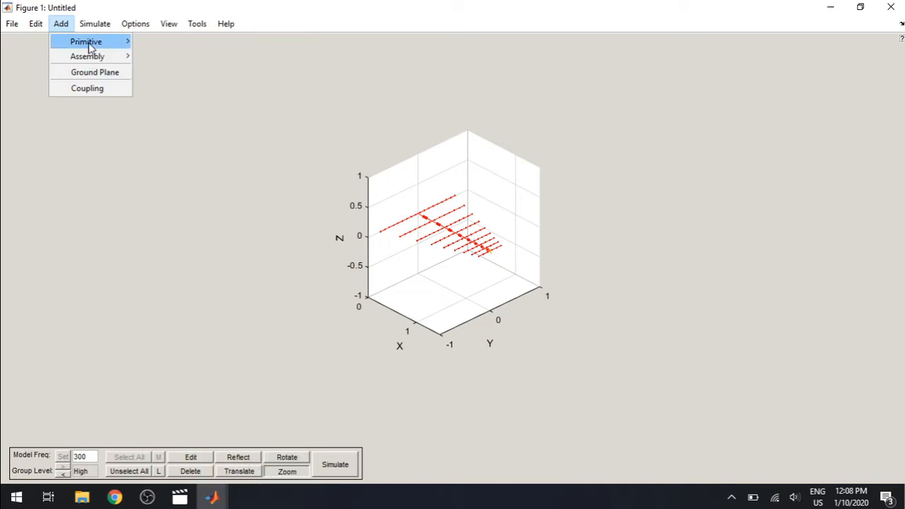
Step: Try to add a transmission line network to the antenna model and dismiss the message
mouse_move(88, 42)
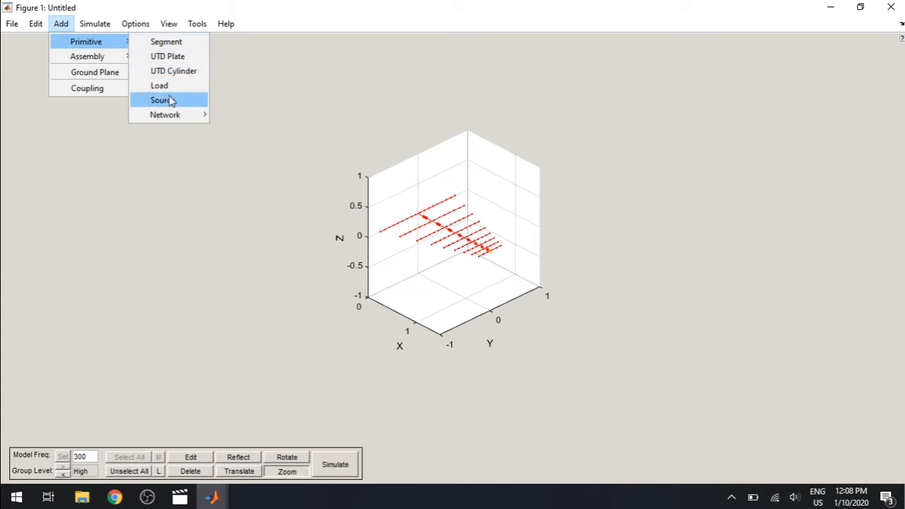
mouse_move(168, 117)
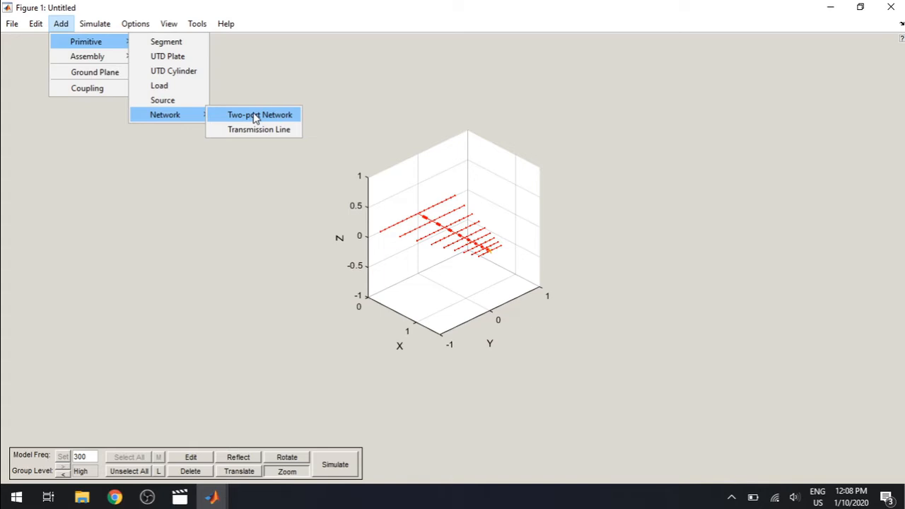
left_click(269, 132)
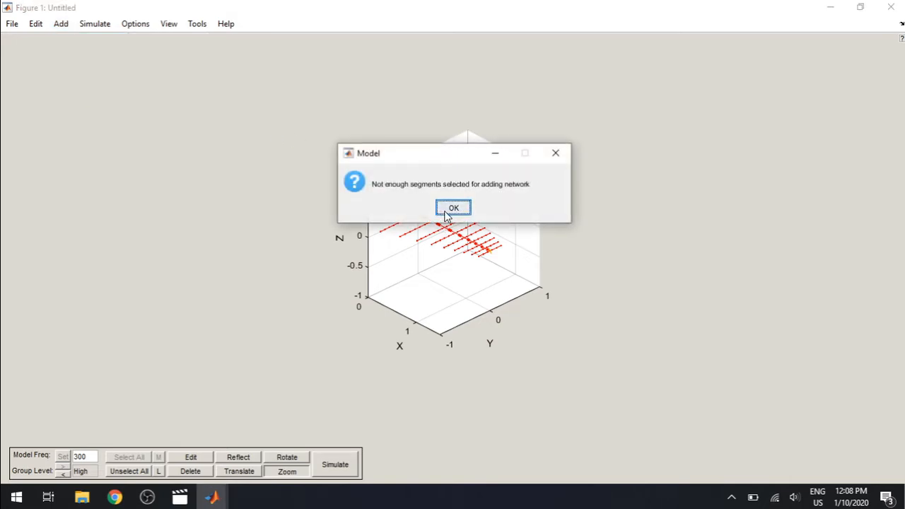
left_click(445, 210)
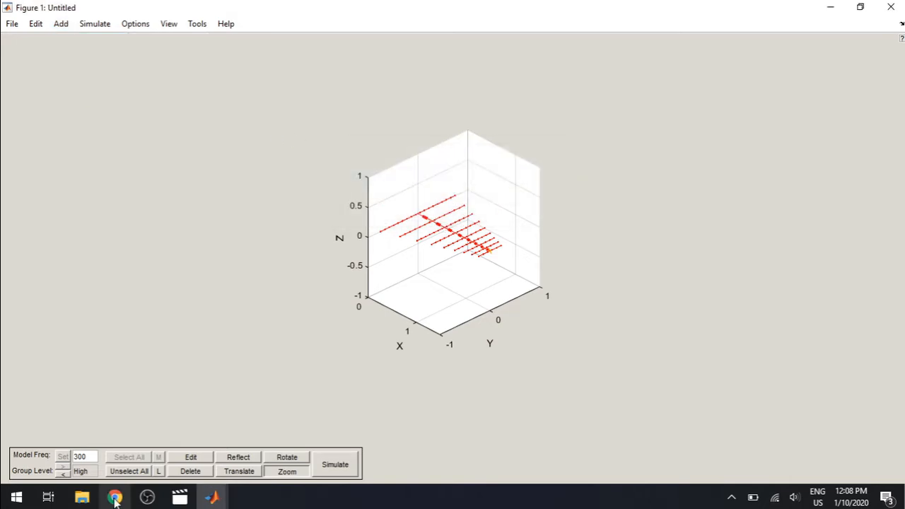
Step: Try to select a segment at the antenna's short end for a network at low group level, and restore the high level
left_click(65, 475)
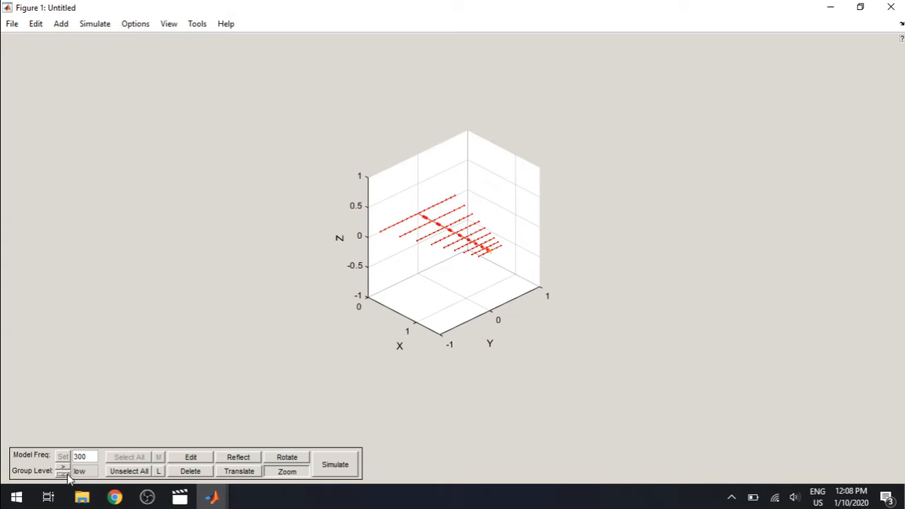
left_click(494, 255)
left_click(62, 24)
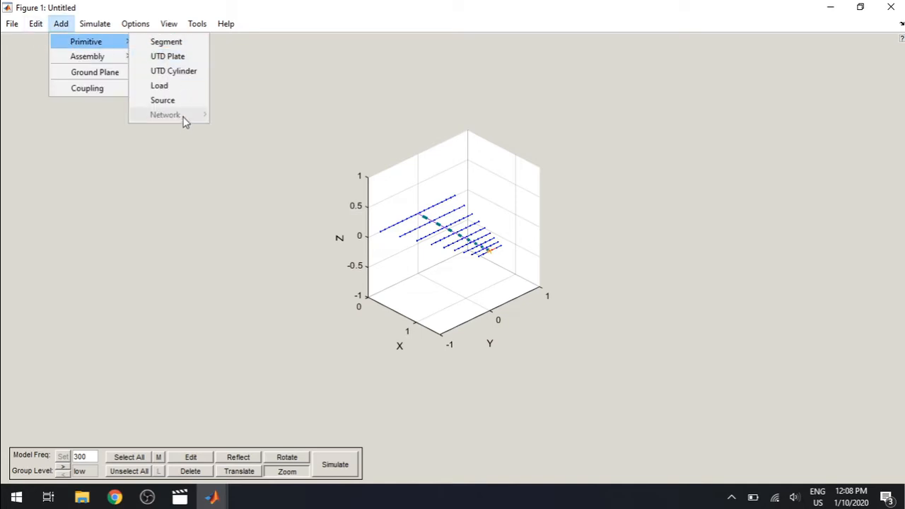
left_click(176, 199)
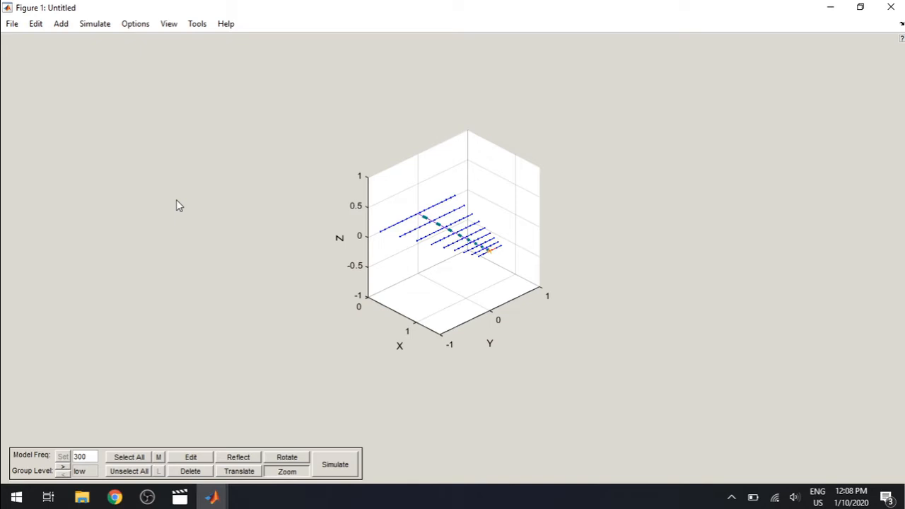
left_click(63, 467)
Step: Add a ground plane of type Sommerfeld to the model, keeping interpolation, conductivity 0.04 and permittivity 4
left_click(68, 31)
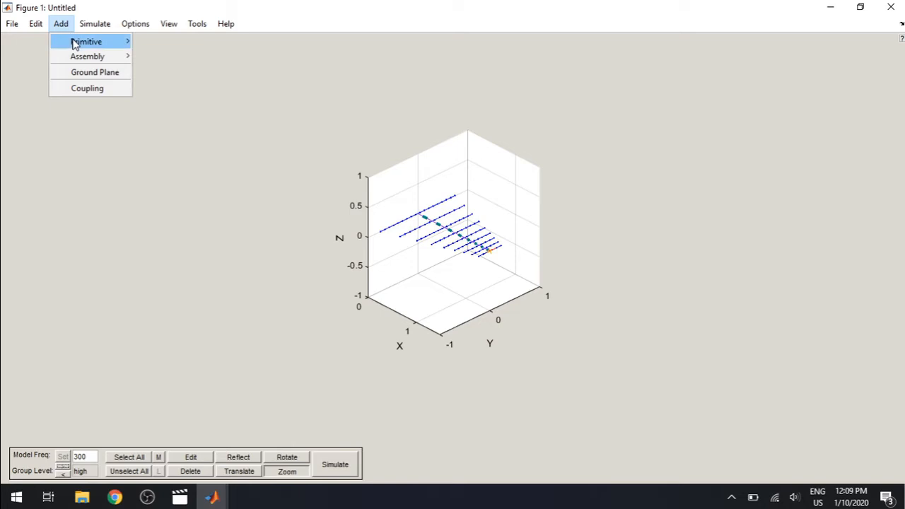
mouse_move(75, 41)
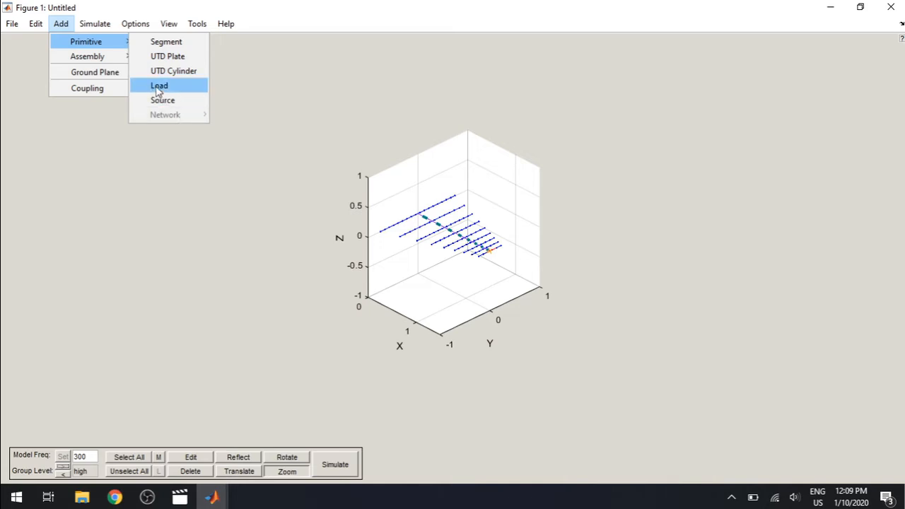
left_click(110, 74)
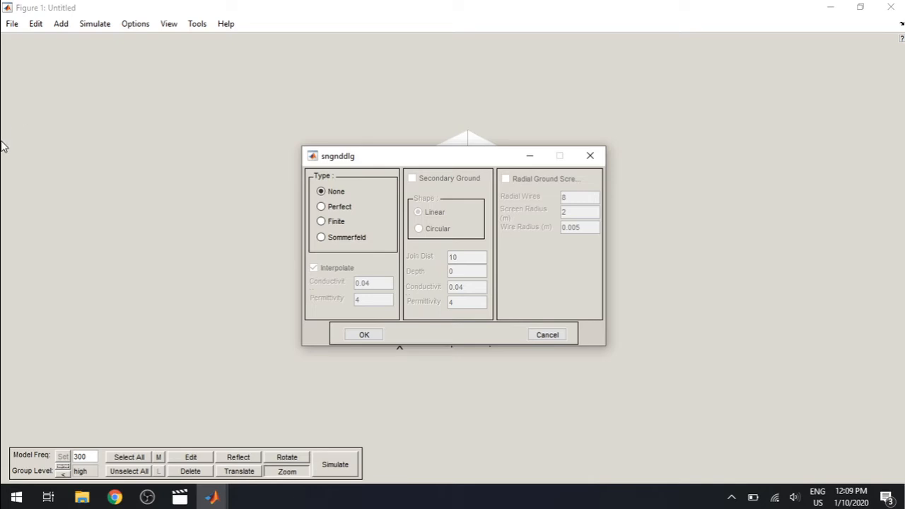
left_click(322, 239)
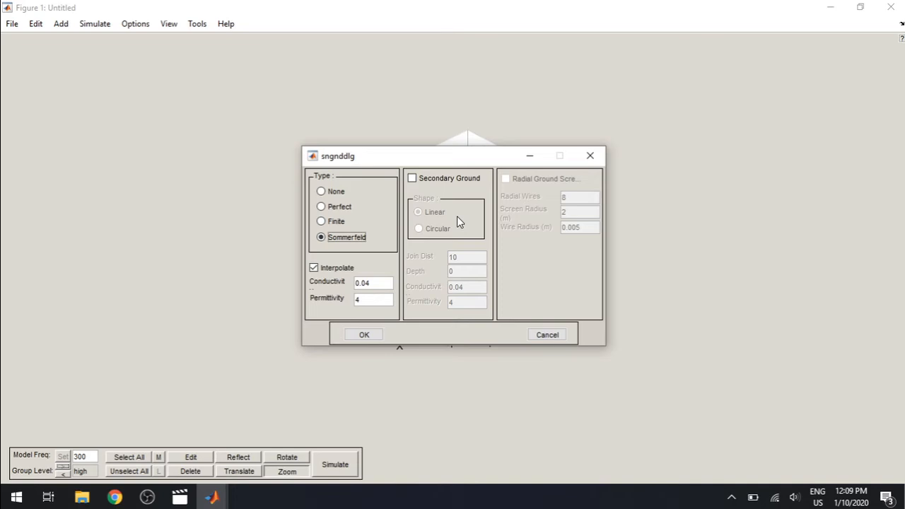
left_click(371, 335)
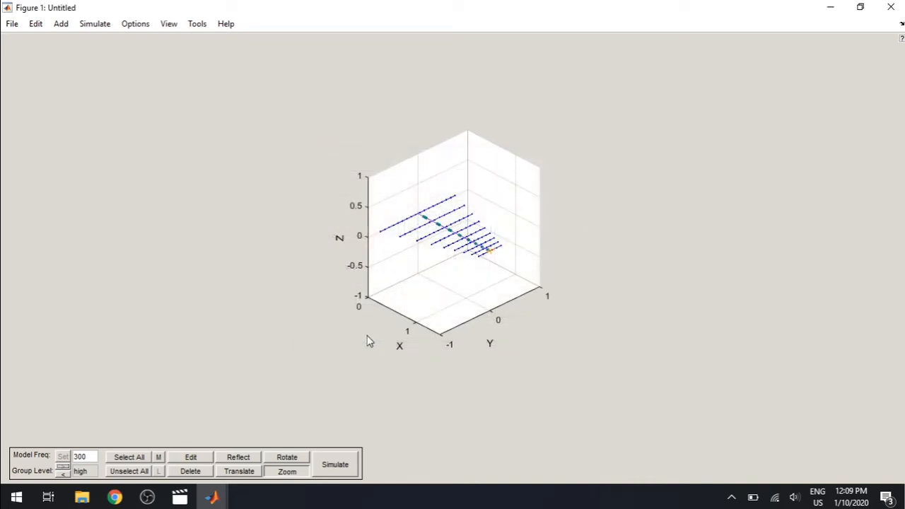
Step: Simulate the antenna model, saving it as LPDAMenu when asked, and close the output interface
left_click(94, 24)
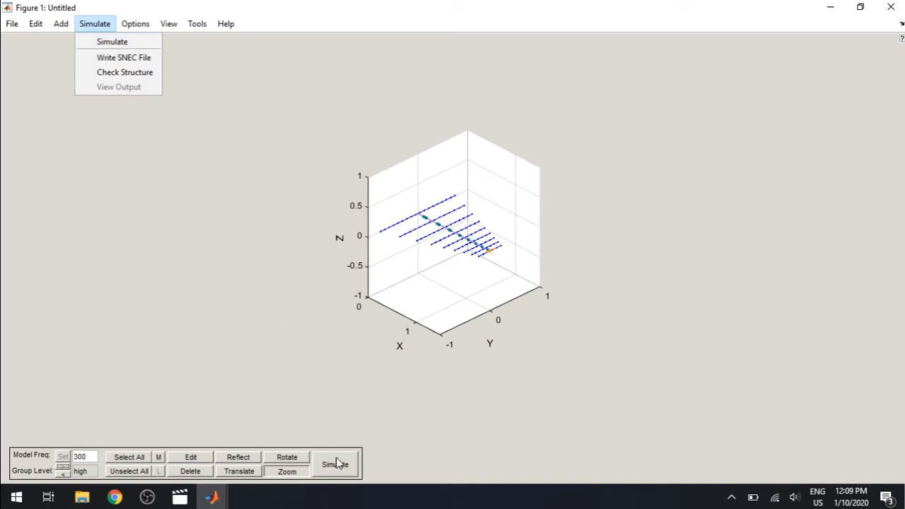
left_click(104, 37)
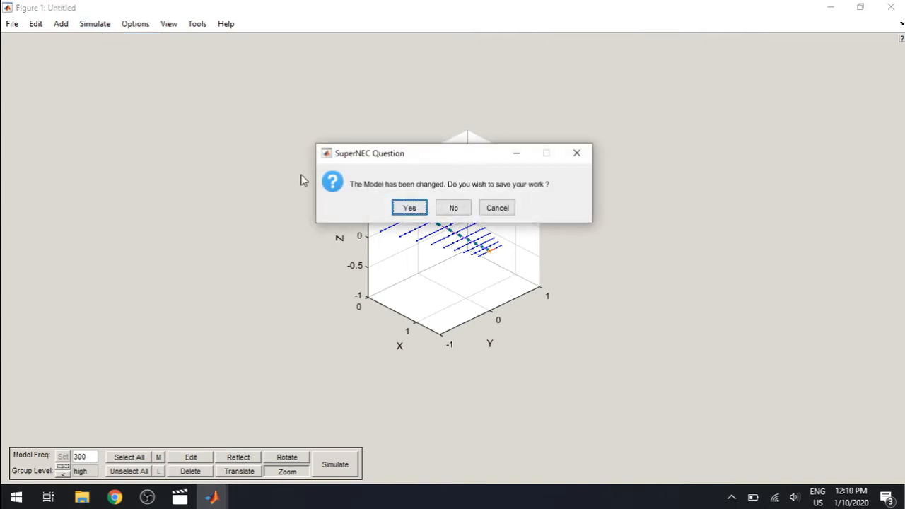
left_click(406, 212)
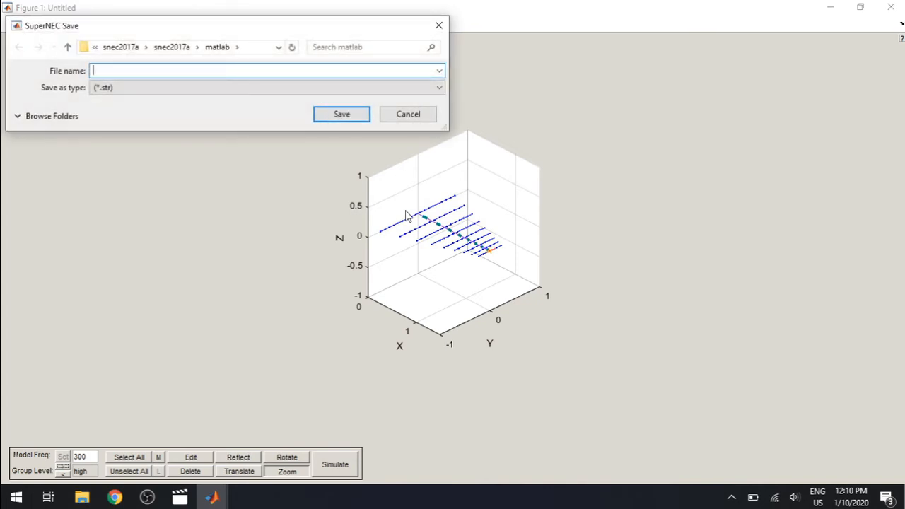
type("LP")
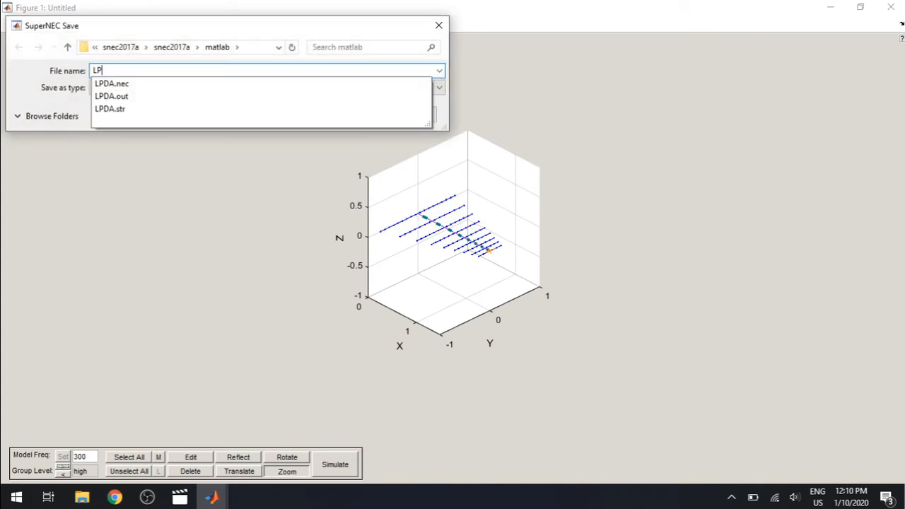
type("DAMEn")
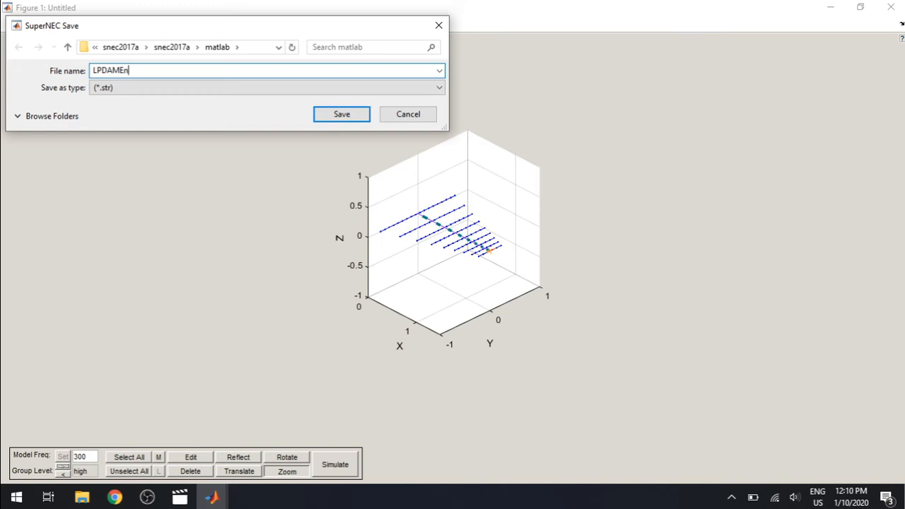
key("BackSpace")
key("BackSpace")
type("enu")
left_click(348, 119)
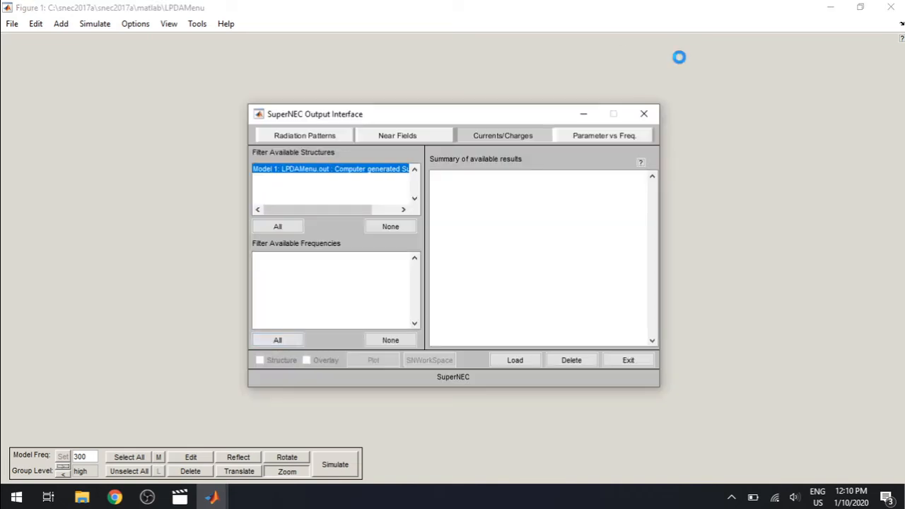
left_click(644, 114)
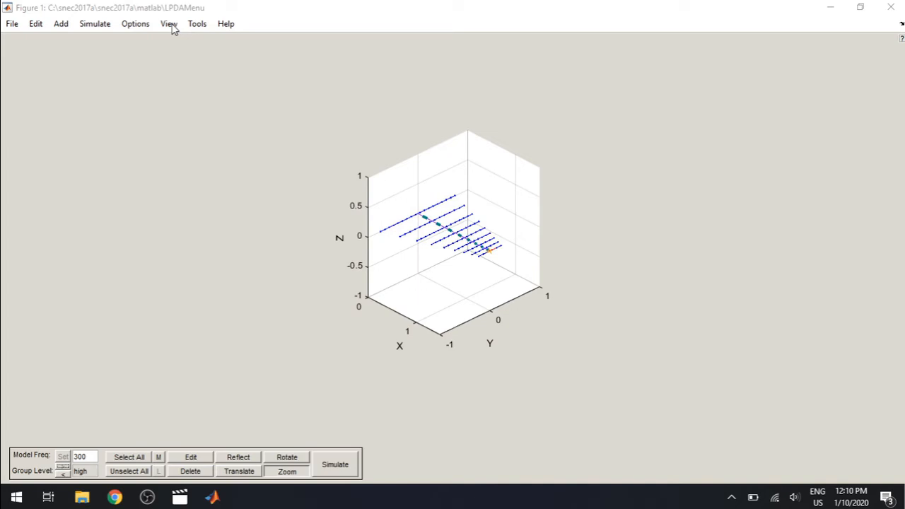
Step: Review the simulation commands, the renderer choices and the checker limits for segment and junction ratios, and accept the limits as they are
left_click(95, 25)
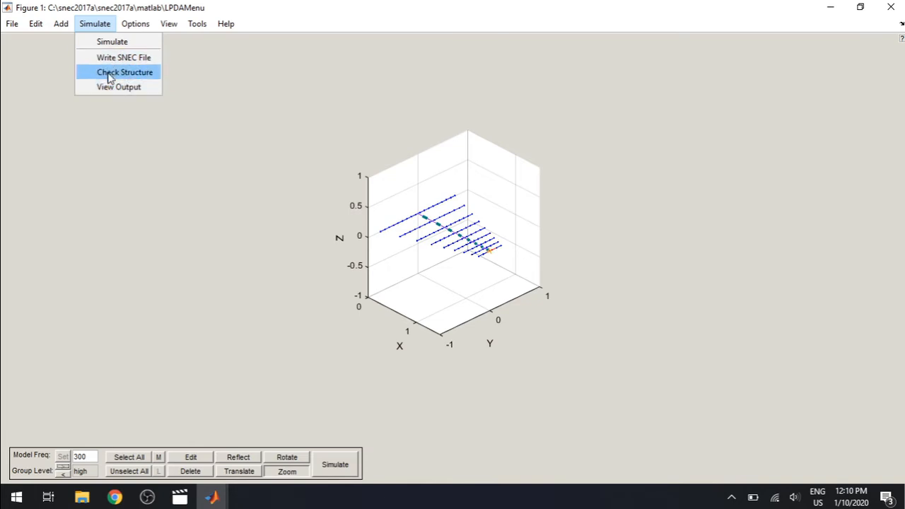
mouse_move(136, 25)
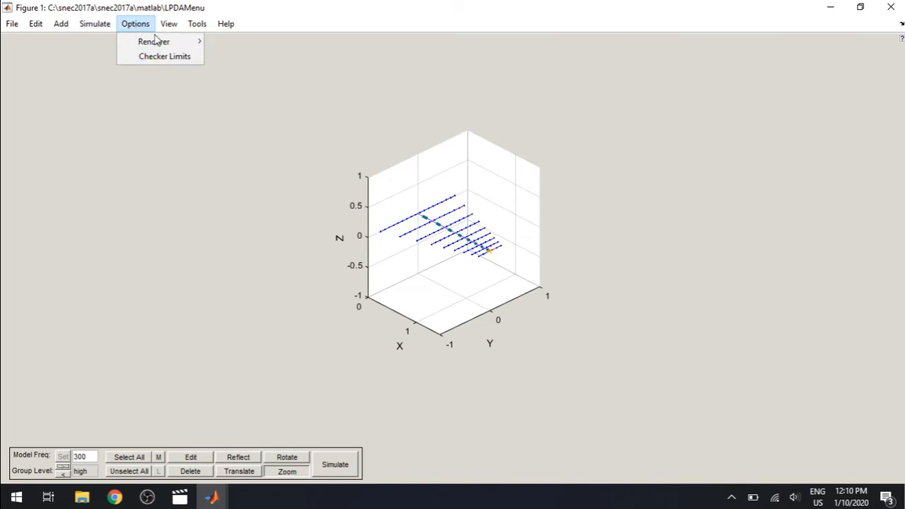
mouse_move(158, 44)
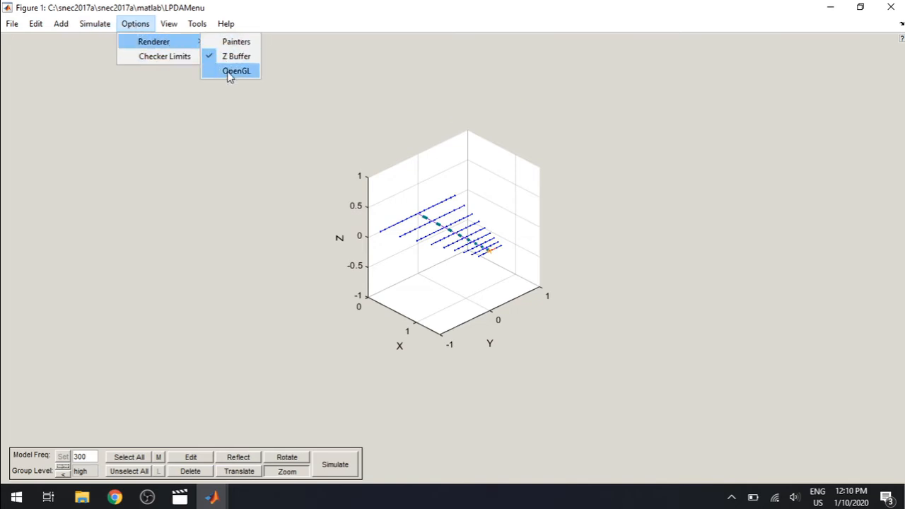
left_click(158, 56)
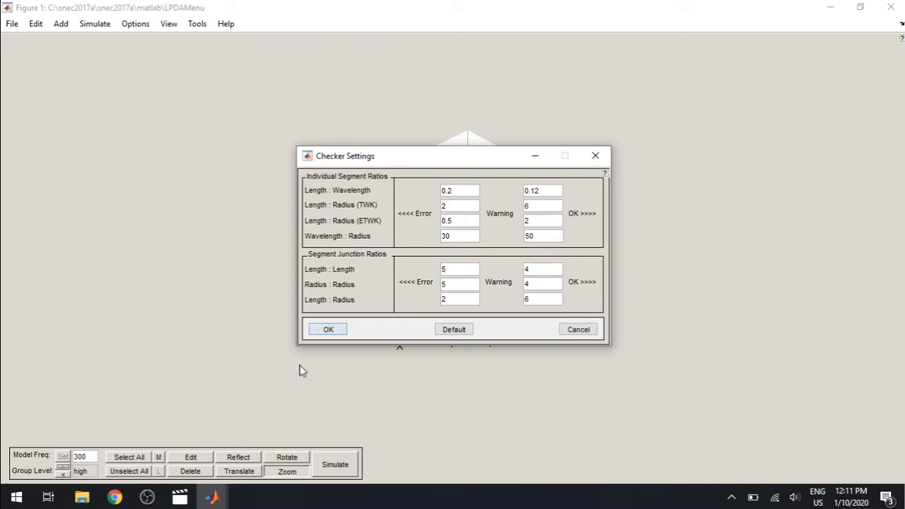
left_click(326, 330)
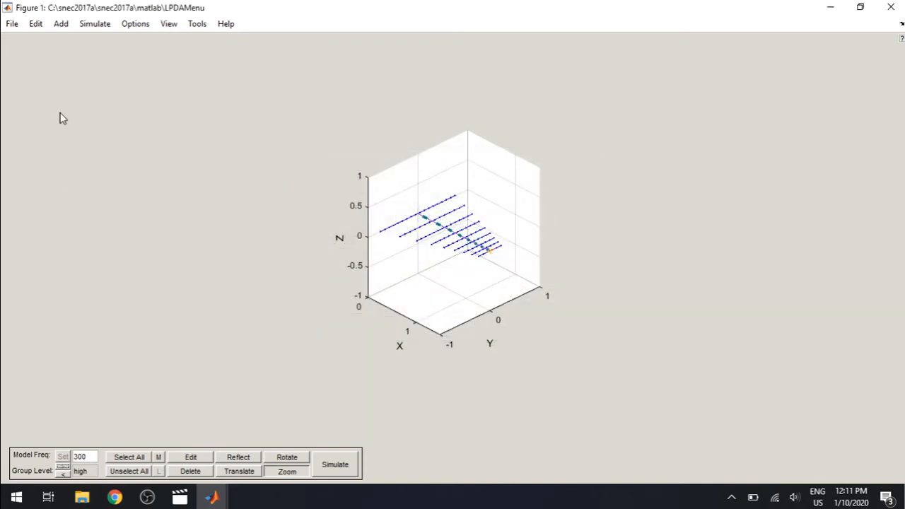
Step: Examine the model display options and the EM Toolbox's conversion functions and basic EM calculations
left_click(168, 25)
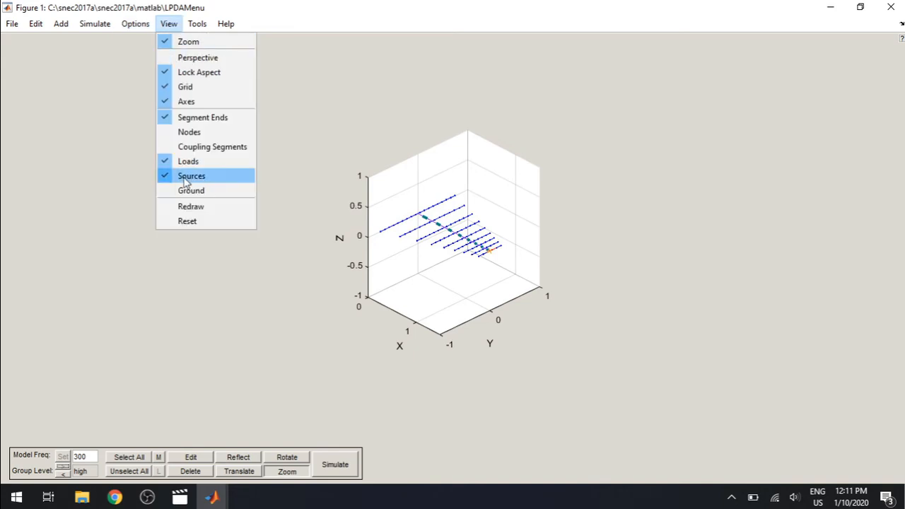
left_click(172, 26)
left_click(199, 27)
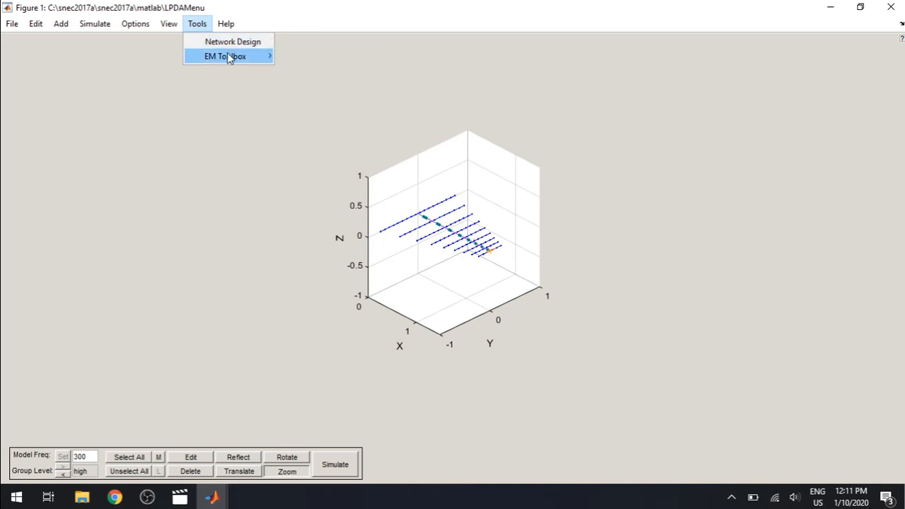
mouse_move(228, 57)
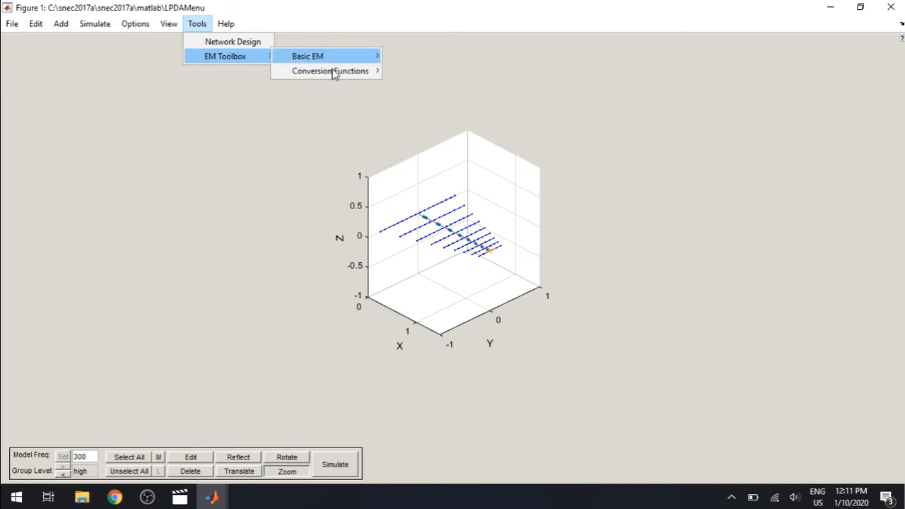
mouse_move(335, 72)
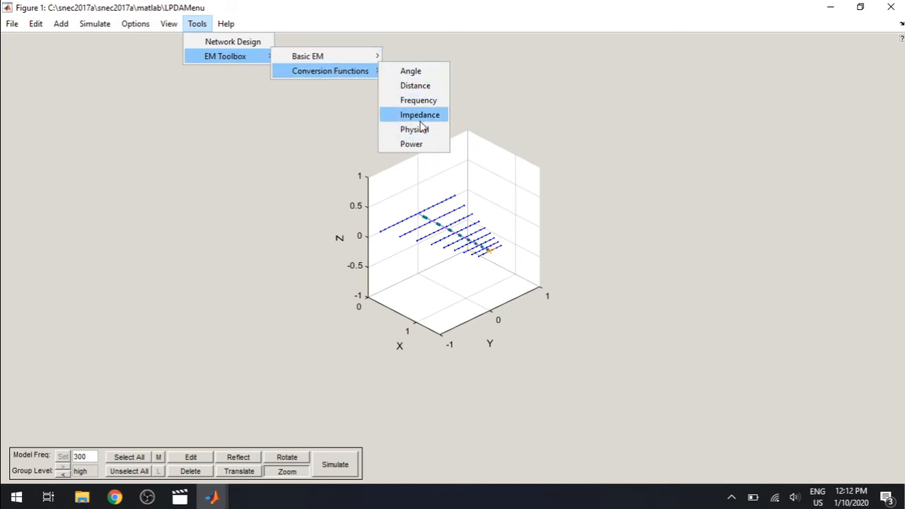
mouse_move(361, 55)
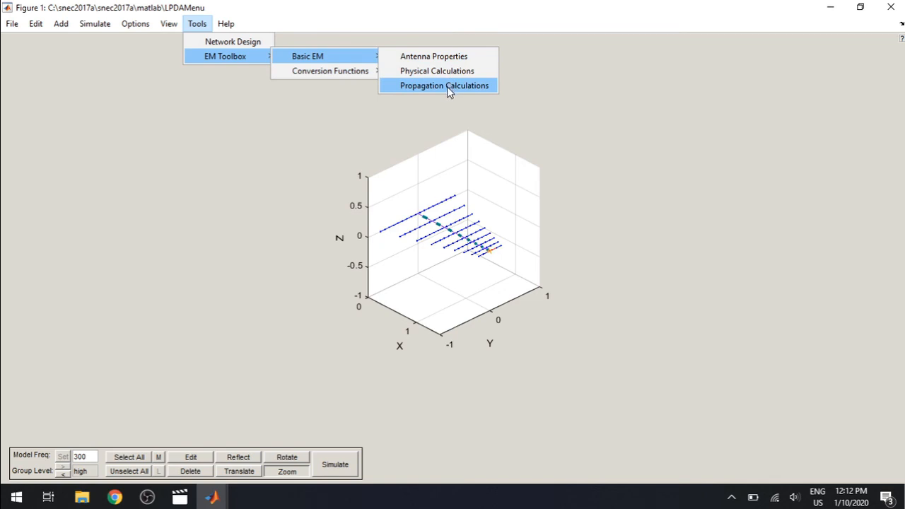
Step: Look through the available help topics, including the reference manuals and the animated help on getting started and the interfaces
mouse_move(231, 24)
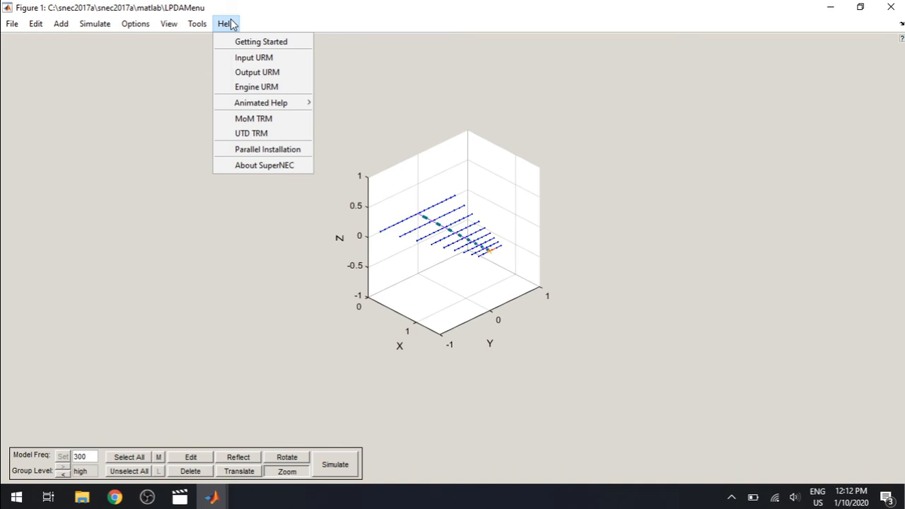
mouse_move(276, 104)
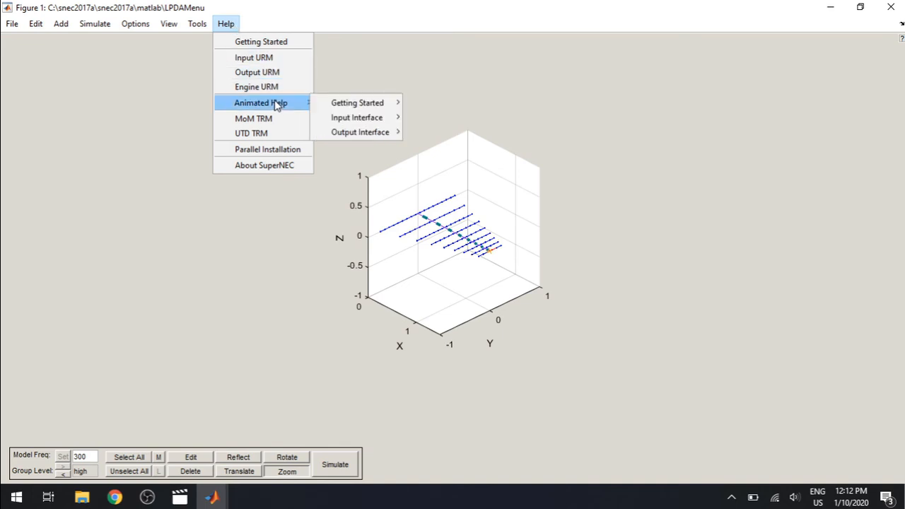
mouse_move(356, 106)
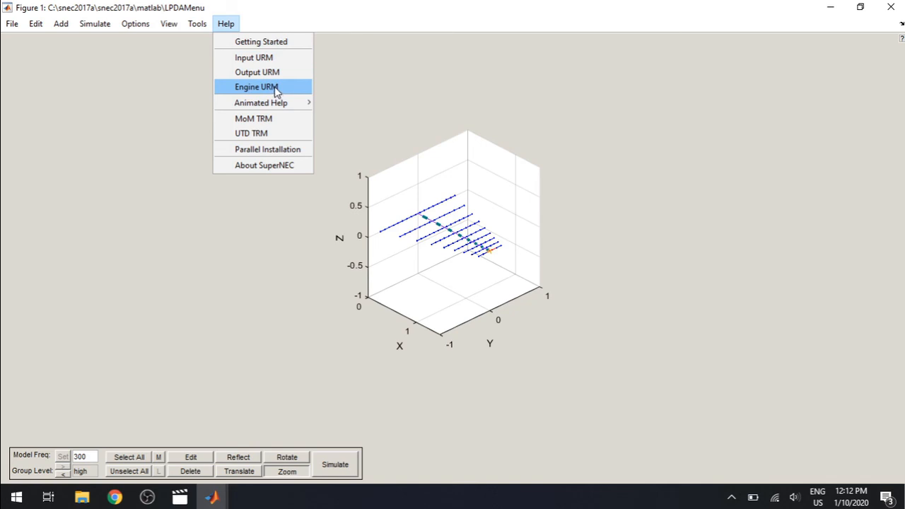
left_click(87, 216)
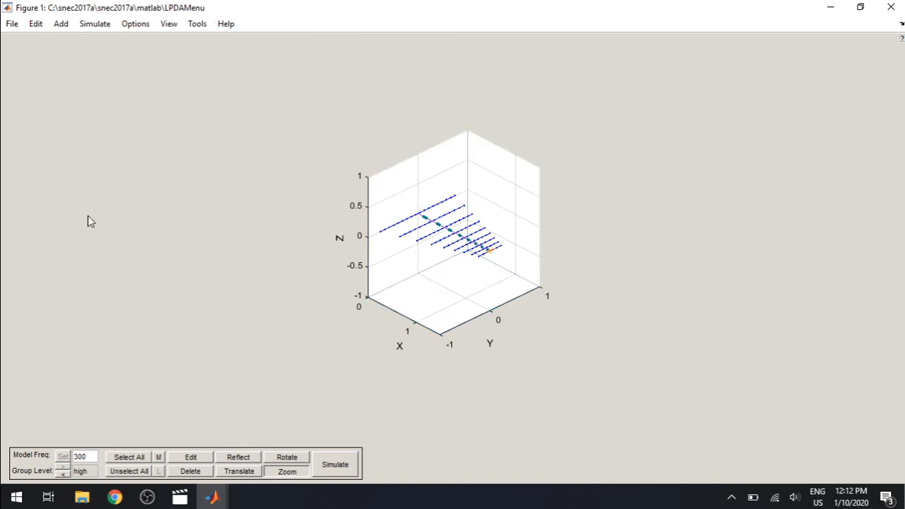